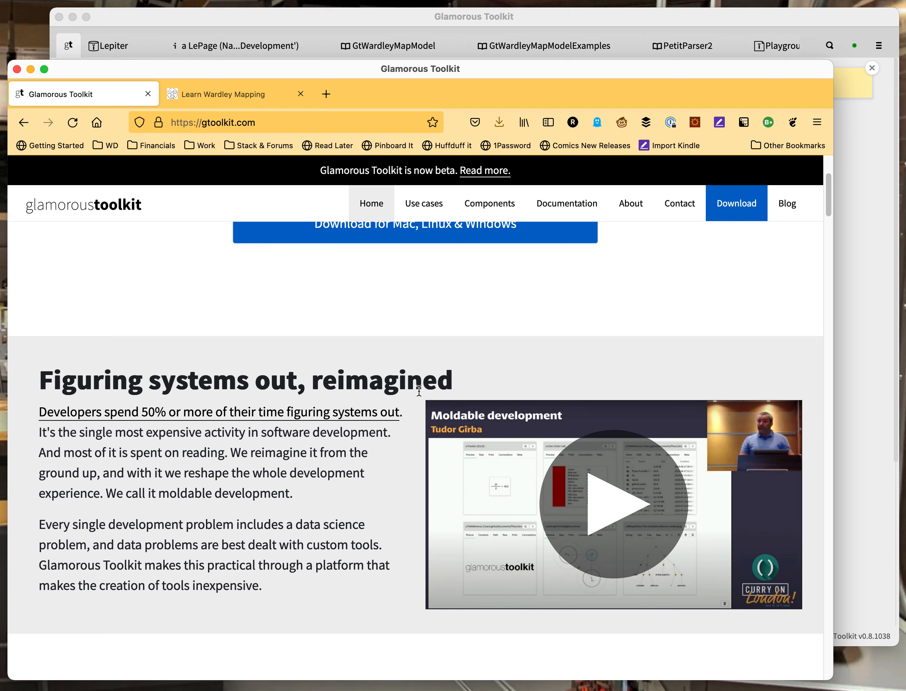
Show the Learn Wardley Mapping page in Firefox, then bring Glamorous Toolkit back to the front
{"action": "left_click", "coordinate": [222, 90]}
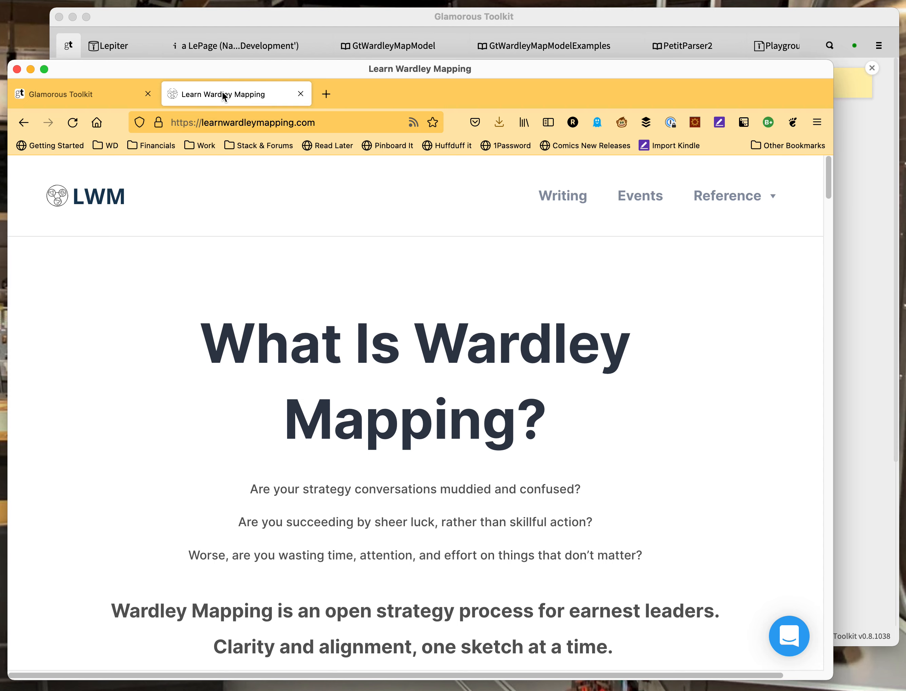
{"action": "left_click", "coordinate": [233, 22]}
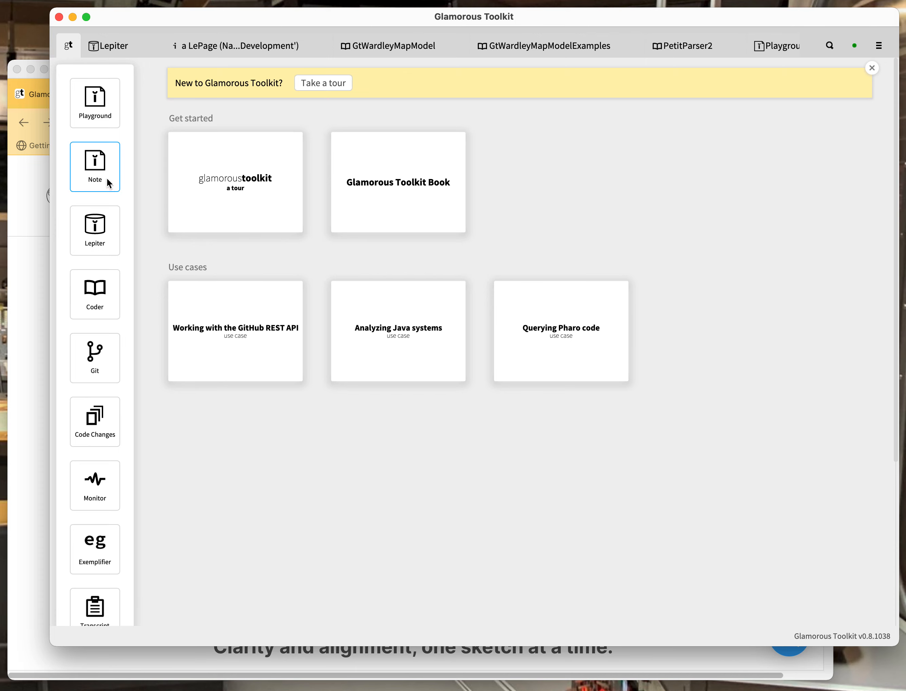
Create a new note starting 'this is a new note. We can embed lots of interesting stuff in here…', fixing typos
{"action": "left_click", "coordinate": [98, 170]}
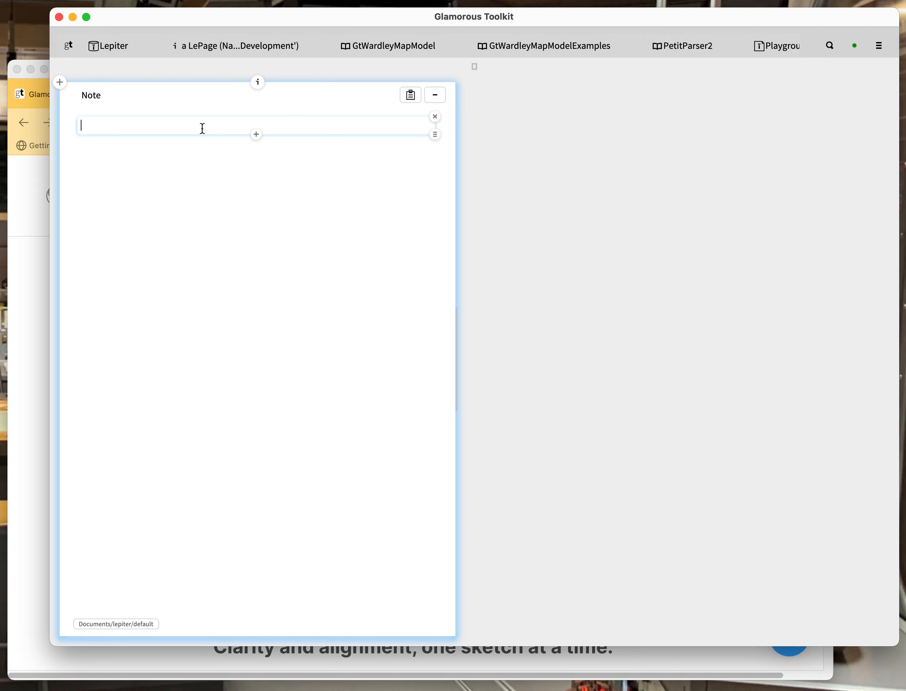
{"action": "type", "text": "this is "}
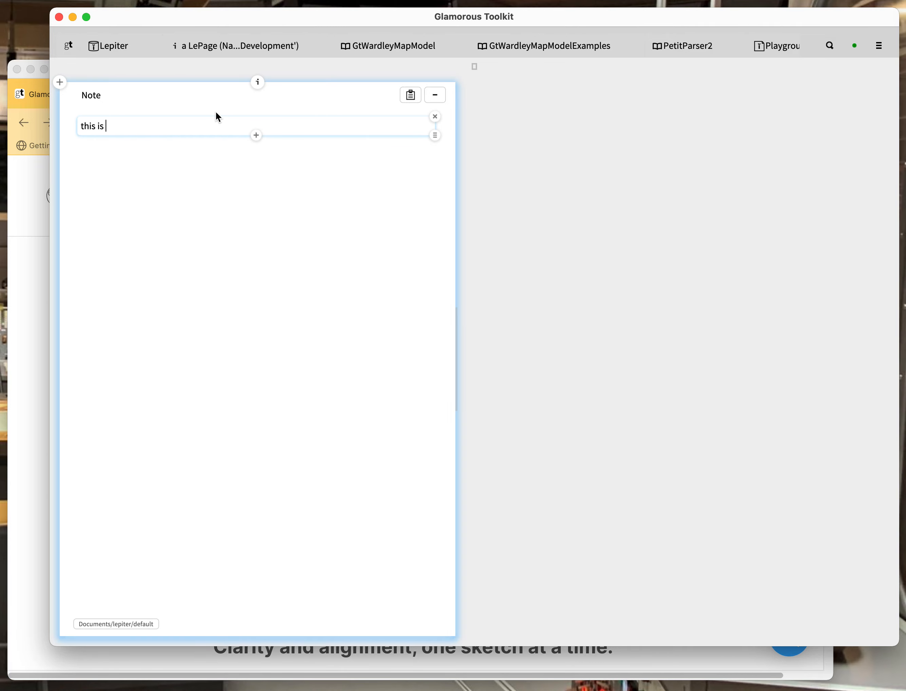
{"action": "type", "text": "a new note. We can embed lots of interes"}
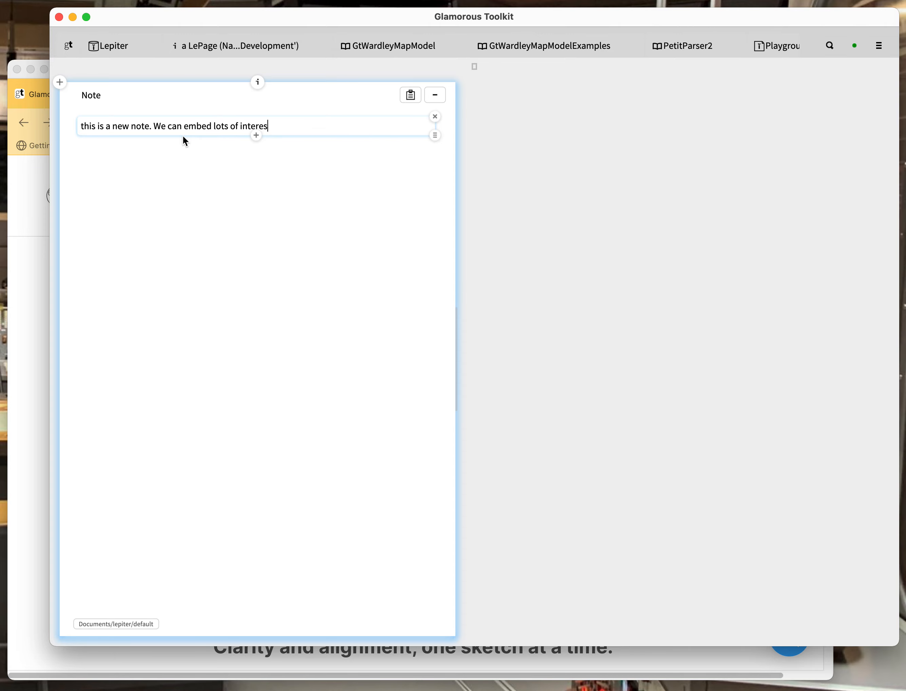
{"action": "type", "text": "ting stuff in here like a interactive "}
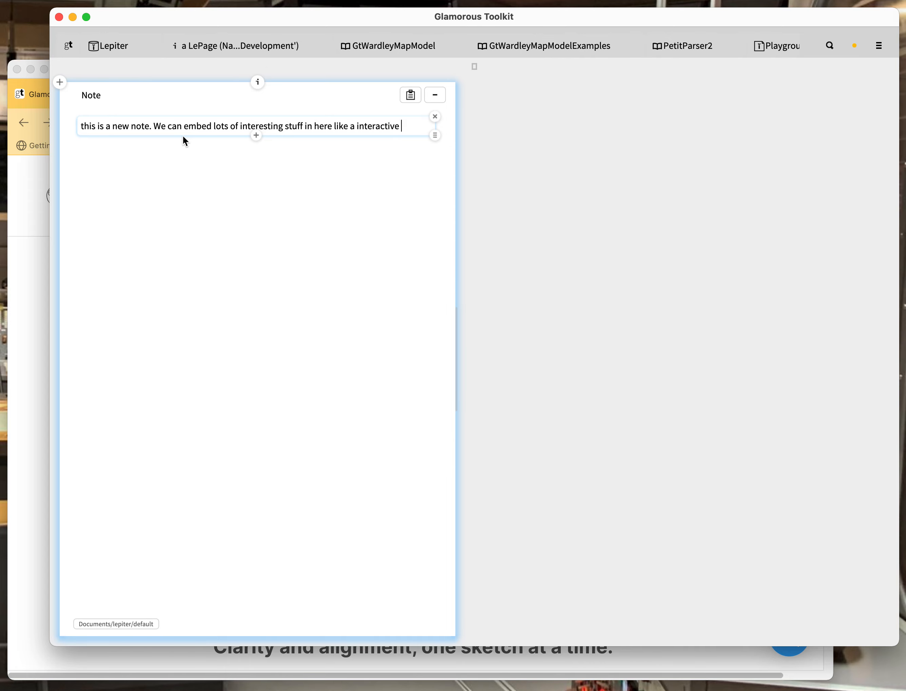
{"action": "type", "text": "notebook that you"}
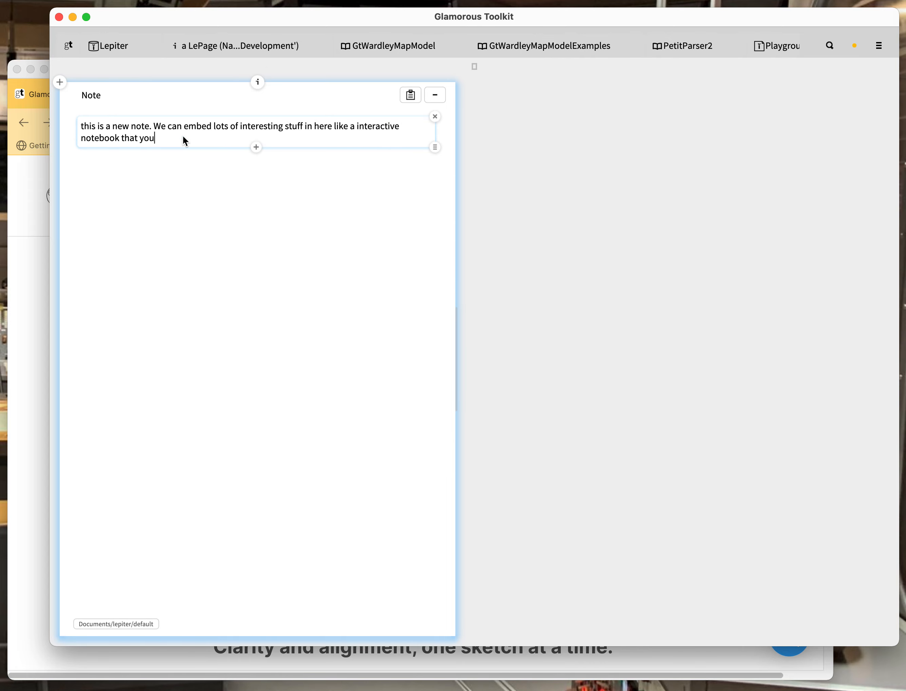
{"action": "type", "text": "'ve seen er"}
{"action": "key", "text": "BackSpace"}
{"action": "type", "text": "lesweh"}
{"action": "key", "text": "BackSpace"}
{"action": "key", "text": "BackSpace"}
{"action": "type", "text": "heer"}
Add a Pharo code snippet containing 1 + 1 below the note text
{"action": "left_click", "coordinate": [257, 149]}
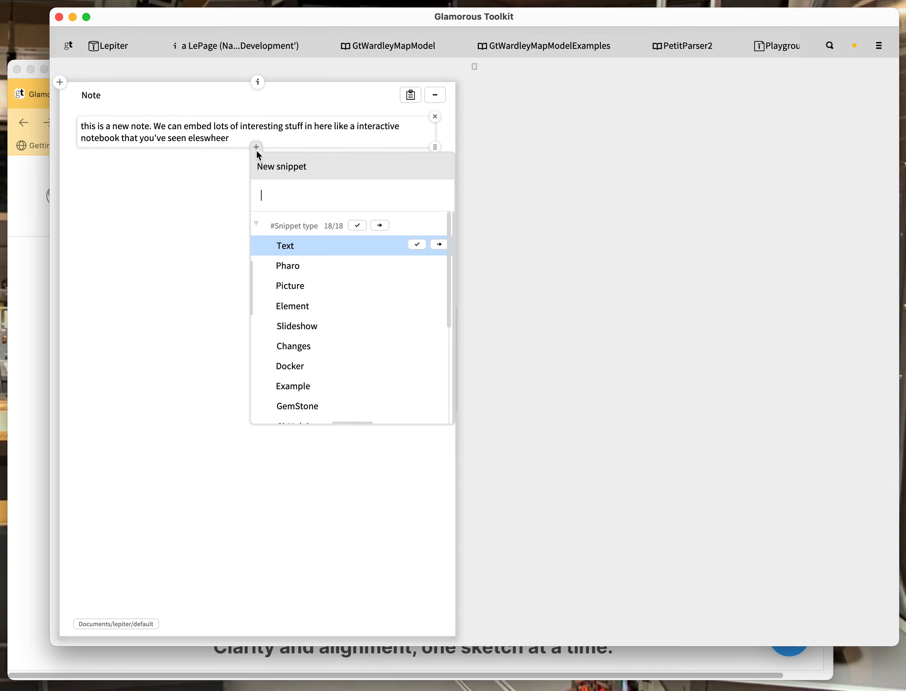
{"action": "left_click", "coordinate": [295, 267]}
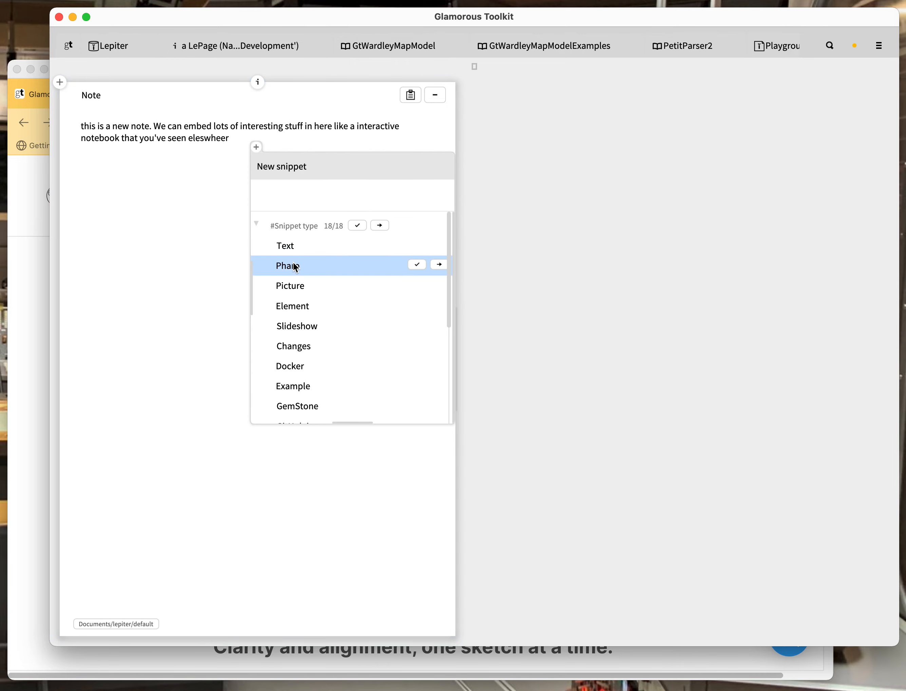
{"action": "left_click", "coordinate": [294, 267]}
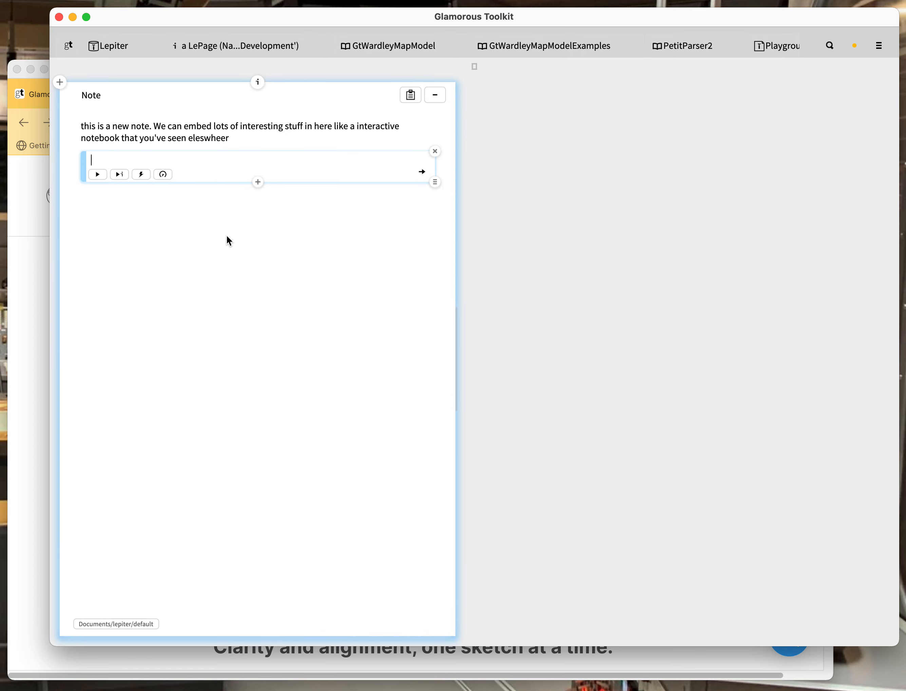
{"action": "type", "text": "1 + 1"}
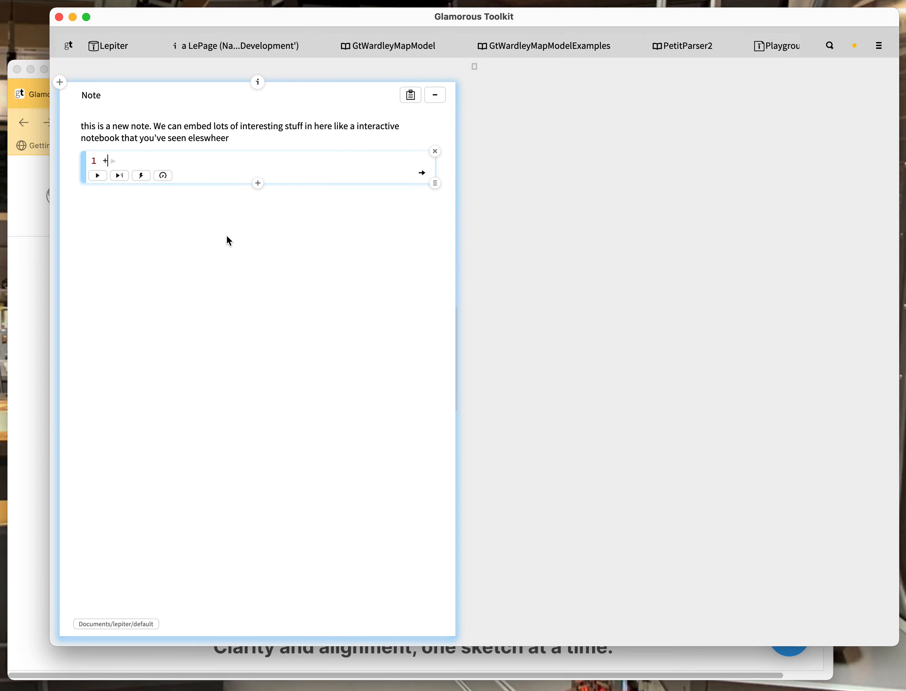
Evaluate and inspect 1 + 1 to get 2, then close the SmallInteger inspector
{"action": "left_click", "coordinate": [99, 173]}
{"action": "left_click", "coordinate": [423, 174]}
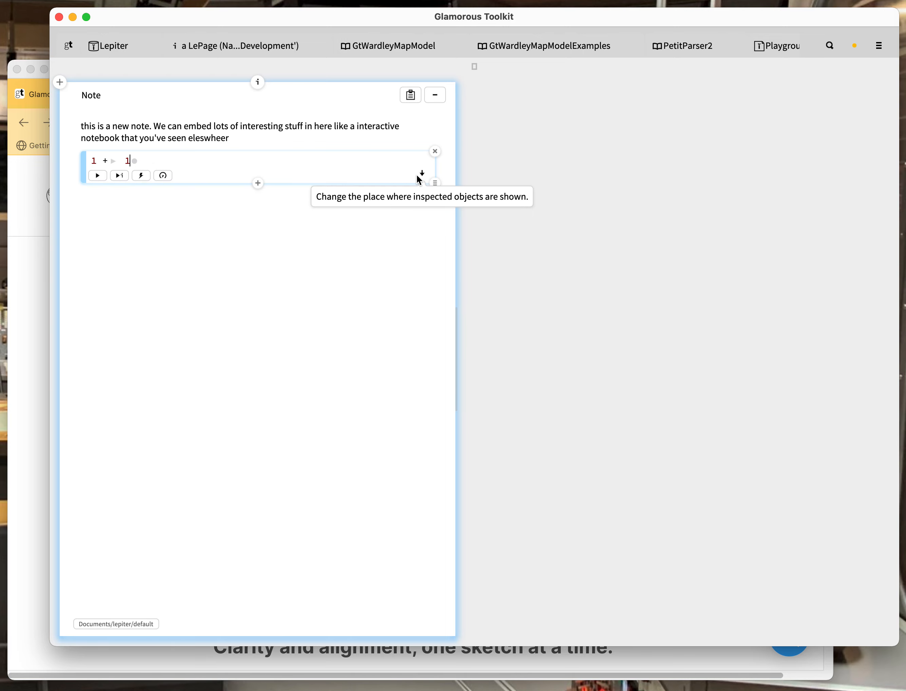
{"action": "left_click", "coordinate": [119, 176]}
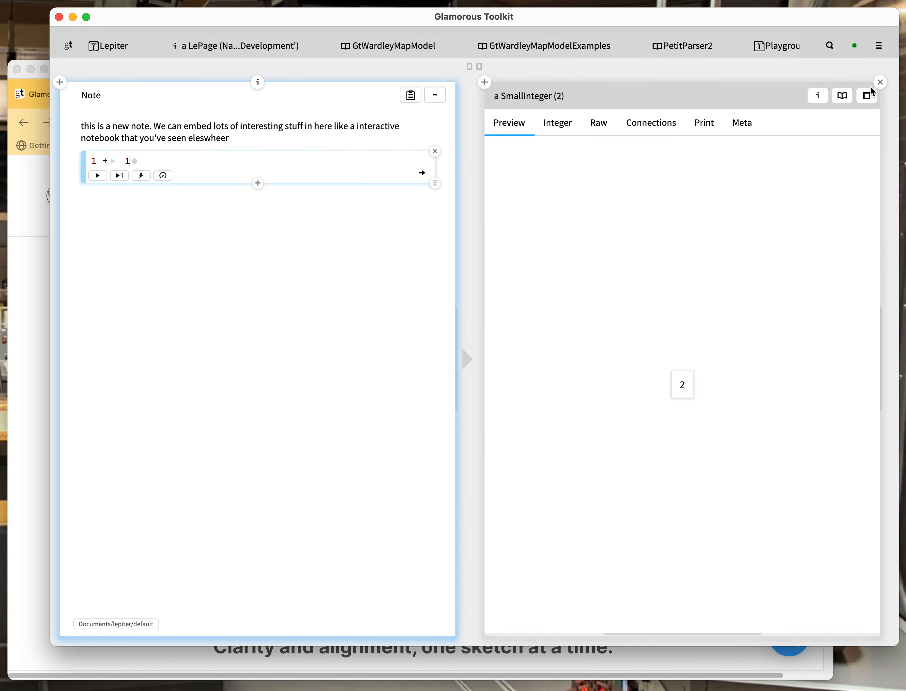
{"action": "left_click", "coordinate": [879, 82]}
Add a Text snippet below the code reading "let's keep going now." followed by a new empty snippet
{"action": "left_click", "coordinate": [236, 208]}
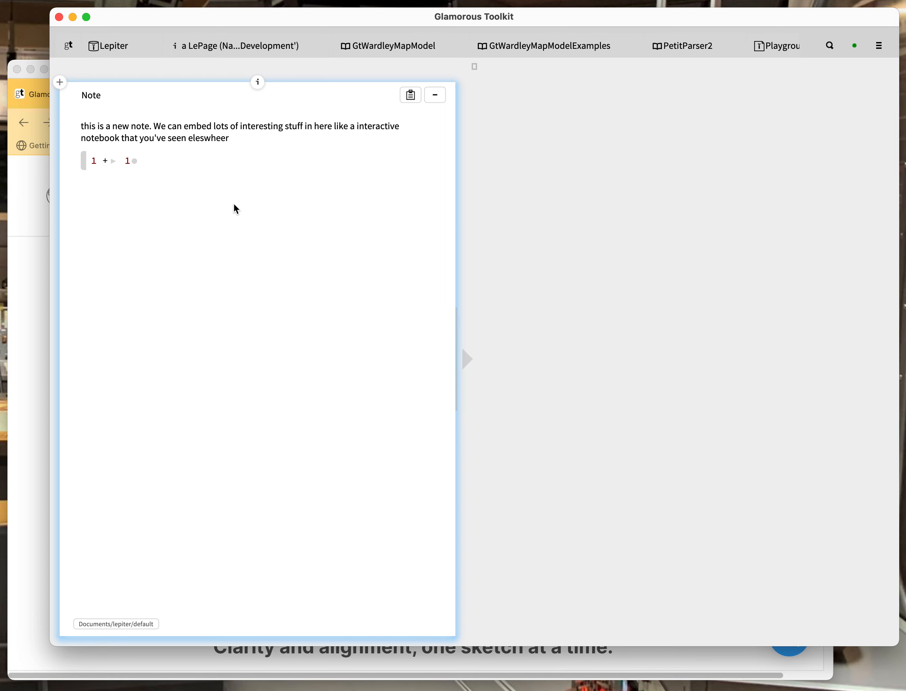
{"action": "left_click", "coordinate": [126, 164]}
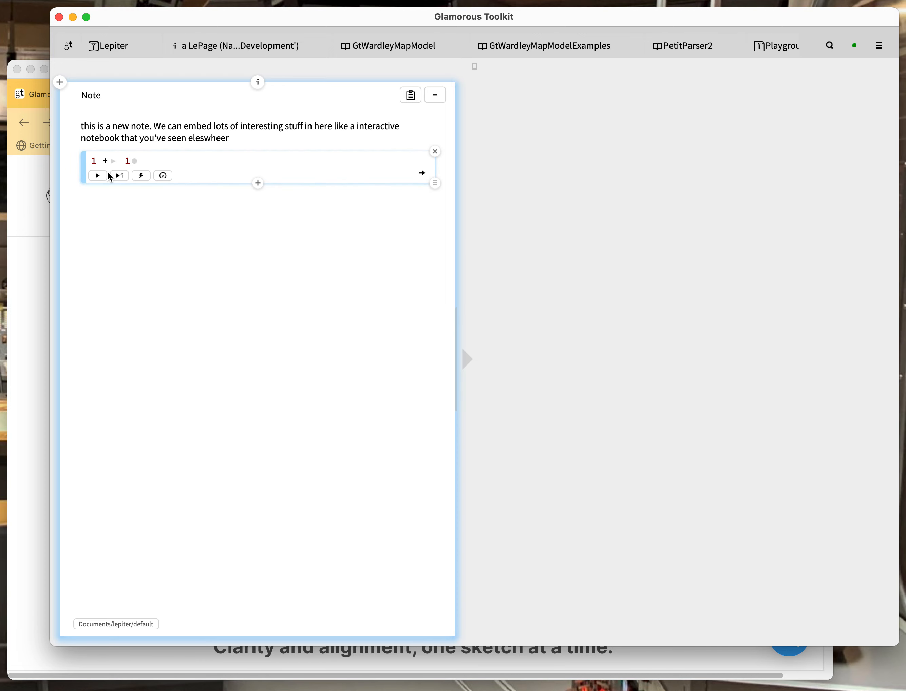
{"action": "left_click", "coordinate": [108, 190]}
{"action": "left_click", "coordinate": [258, 183]}
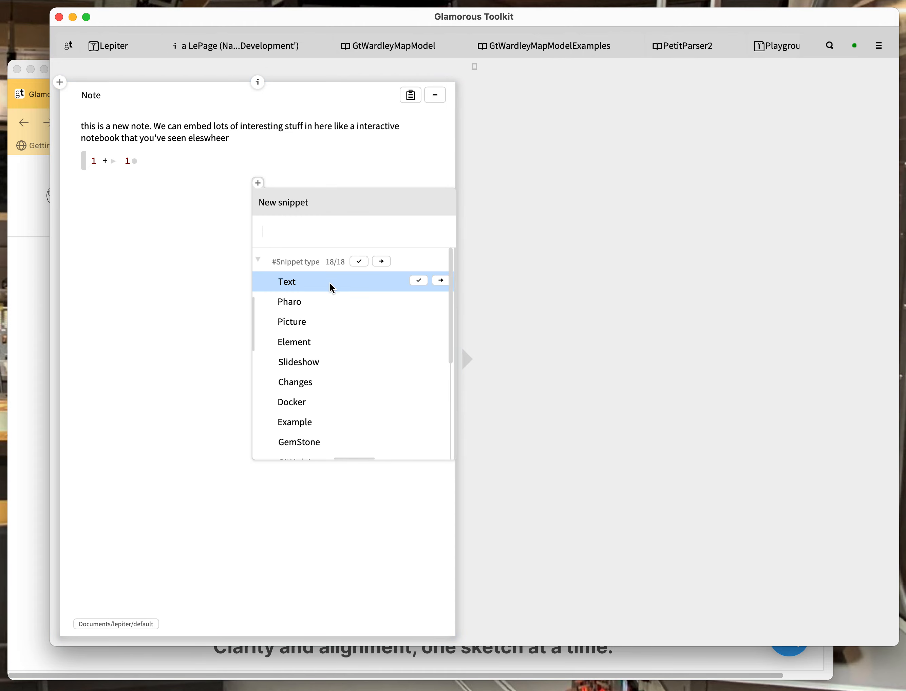
{"action": "left_click", "coordinate": [331, 284]}
{"action": "type", "text": "let's "}
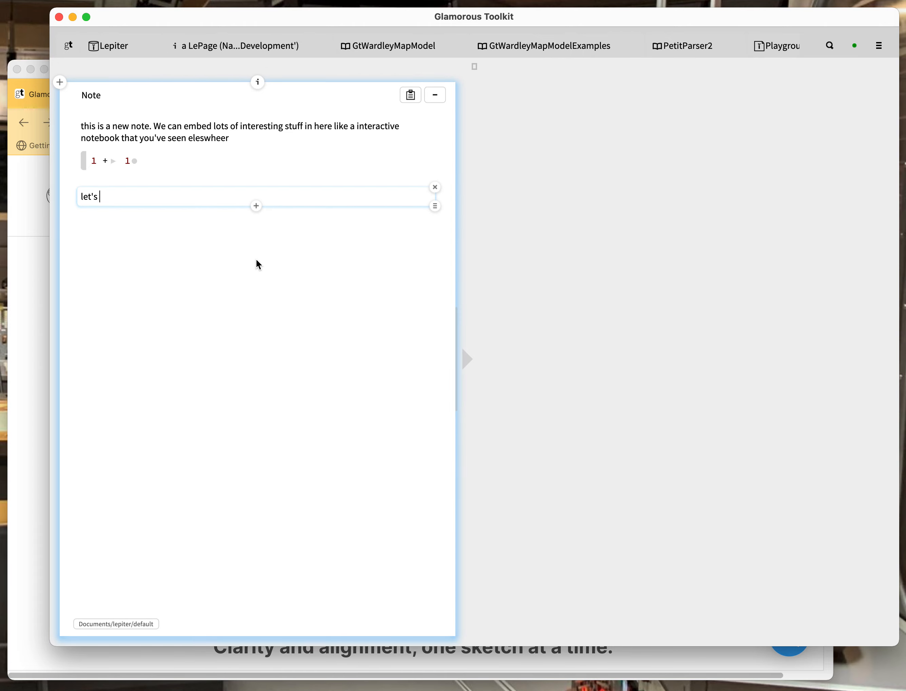
{"action": "type", "text": "keep going now."}
{"action": "key", "text": "Return"}
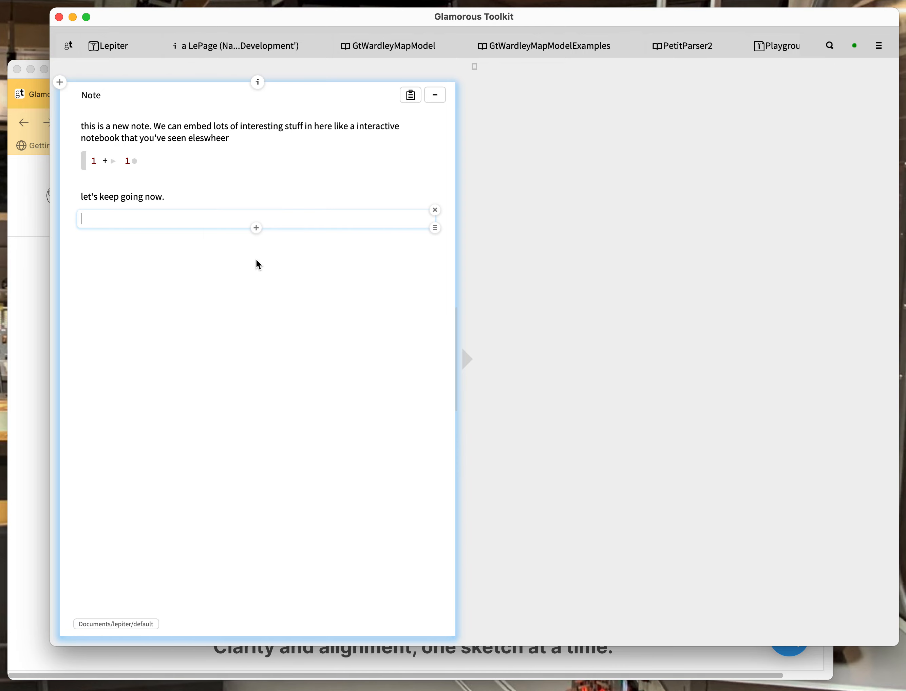
Insert a Wardley Map snippet into the note from the snippet type list
{"action": "left_click", "coordinate": [257, 228]}
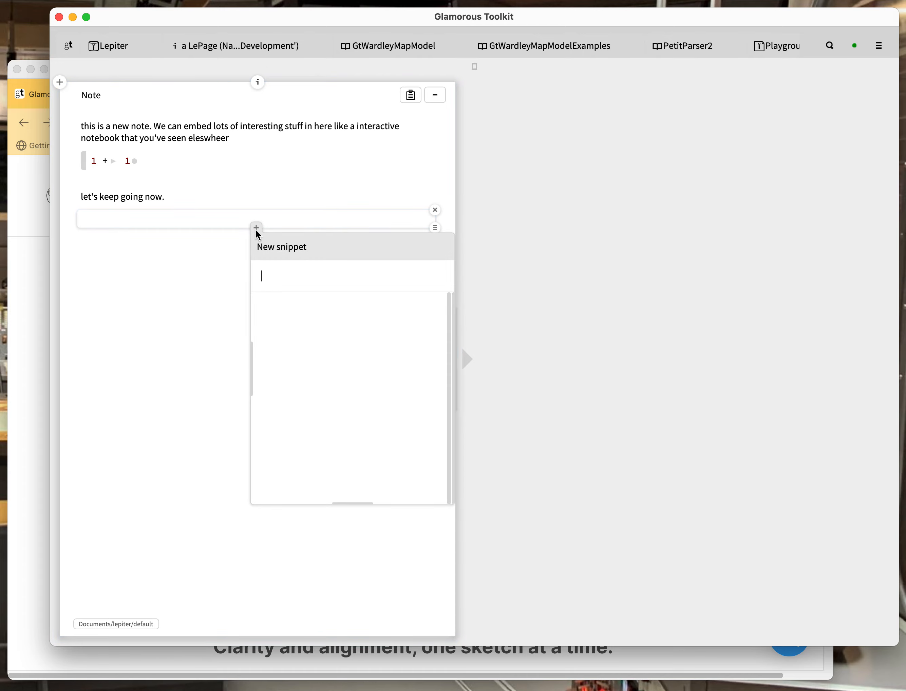
{"action": "scroll", "coordinate": [310, 322], "scroll_direction": "down", "scroll_amount": 5}
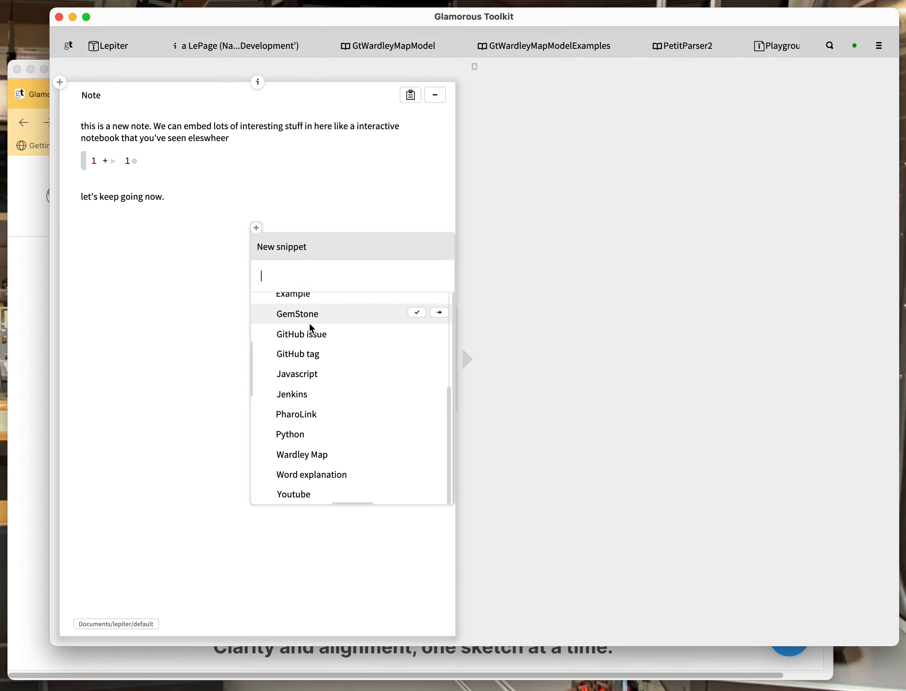
{"action": "left_click", "coordinate": [305, 456]}
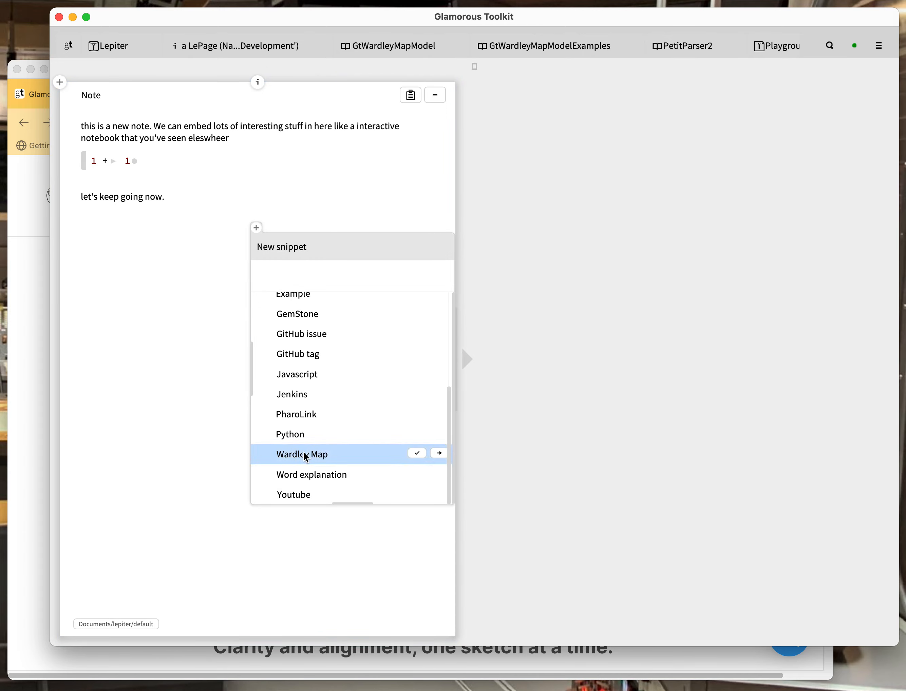
{"action": "left_click", "coordinate": [305, 456]}
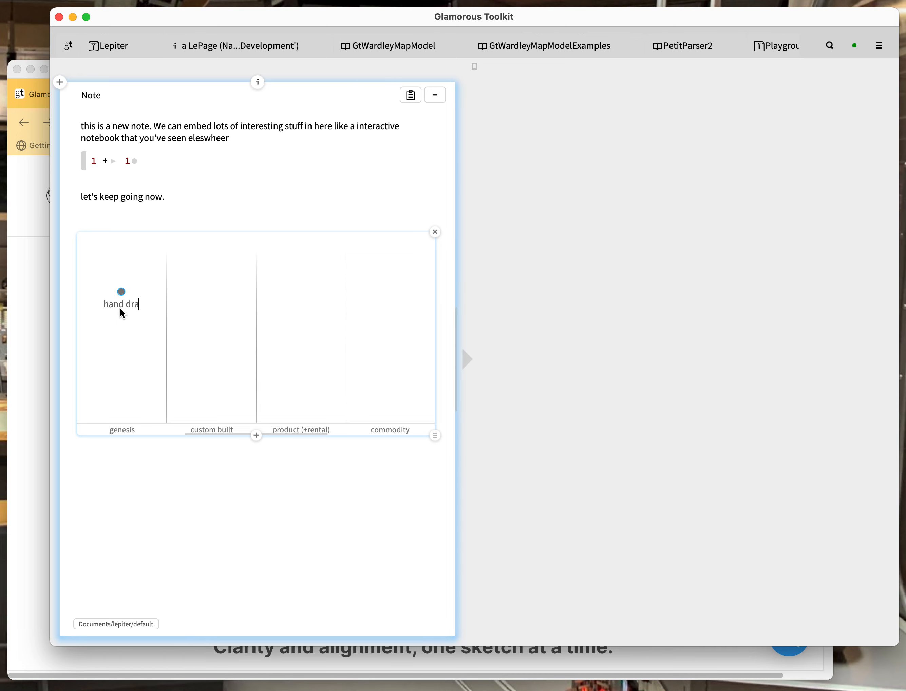
Complete the 'hand drawings' label and add a 'drawings wih graph paper background' component in custom built
{"action": "type", "text": "s"}
{"action": "double_click", "coordinate": [193, 341]}
{"action": "type", "text": "drawings wih graph"}
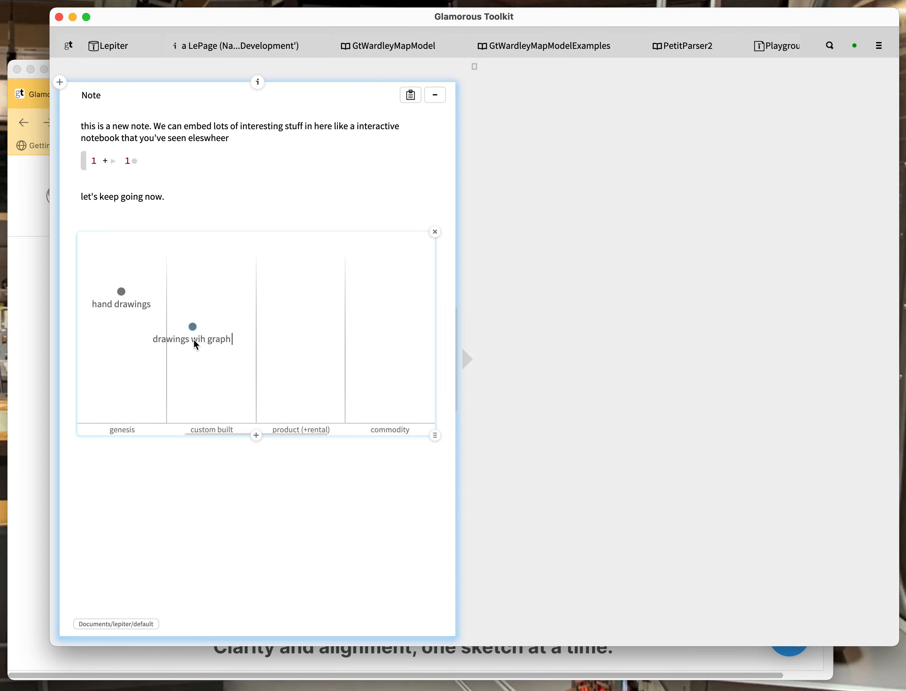
{"action": "type", "text": " paper backgroud"}
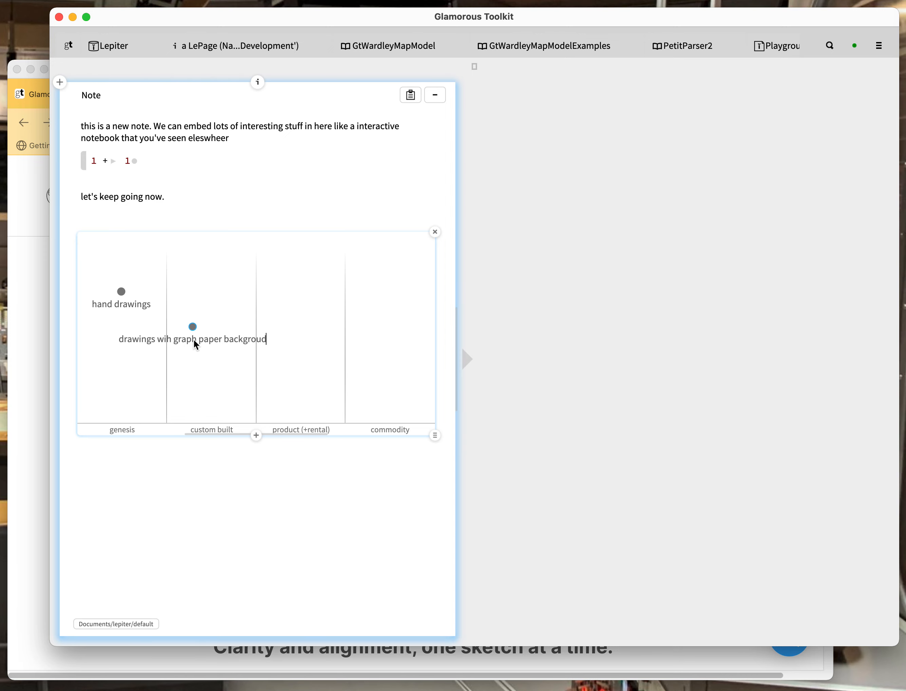
{"action": "key", "text": "BackSpace"}
{"action": "type", "text": "nd"}
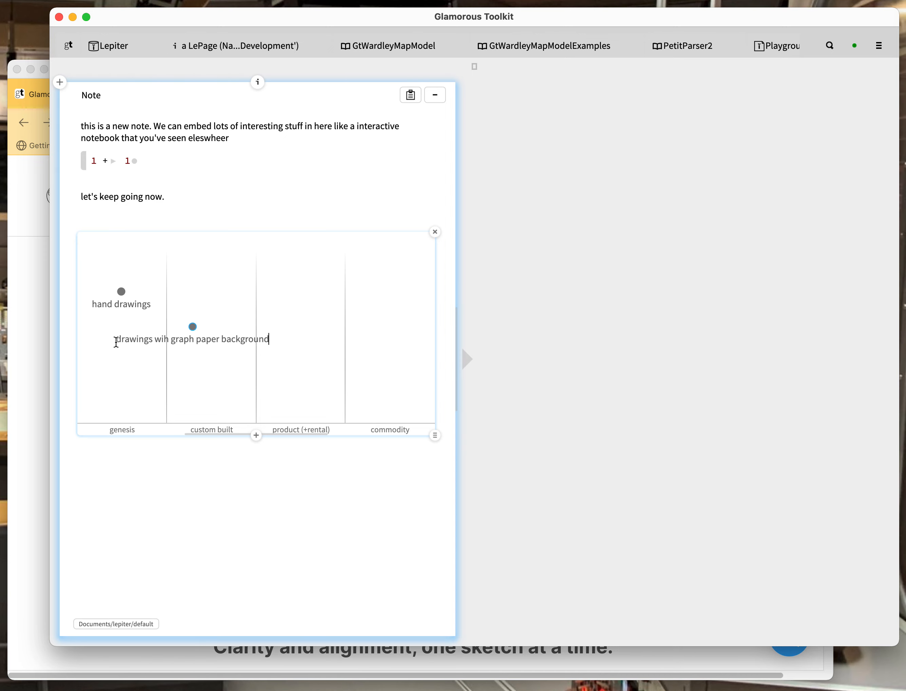
{"action": "mouse_move", "coordinate": [114, 340]}
{"action": "left_mouse_down"}
{"action": "mouse_move", "coordinate": [263, 341]}
{"action": "mouse_move", "coordinate": [192, 345]}
{"action": "mouse_move", "coordinate": [212, 342]}
{"action": "mouse_move", "coordinate": [200, 340]}
{"action": "left_mouse_up"}
{"action": "left_click", "coordinate": [217, 492]}
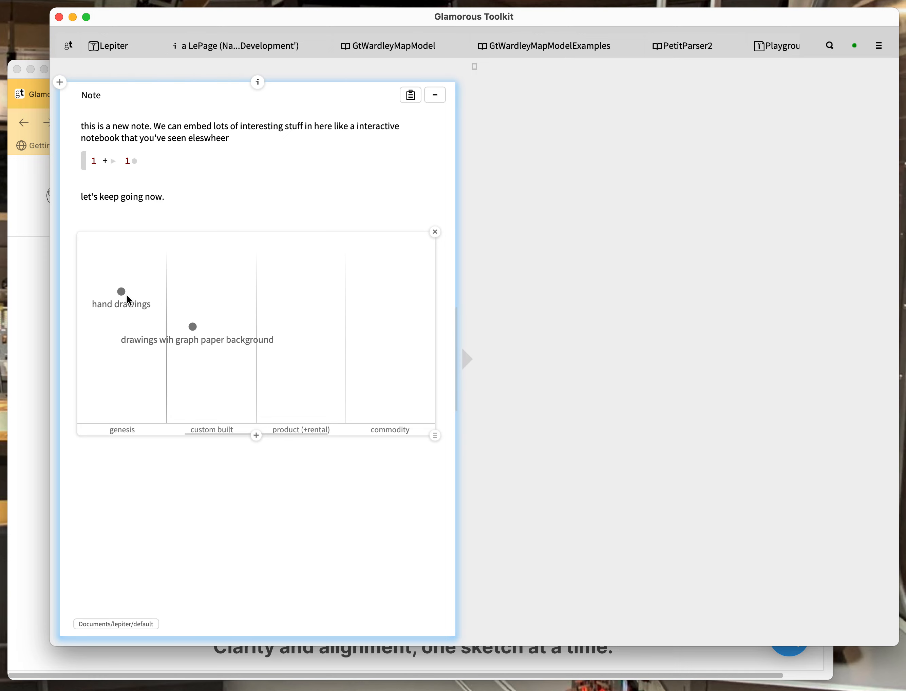
Link hand drawings to the graph-paper component and add an 'Excel + Charts' component higher in product
{"action": "left_click_drag", "start_coordinate": [121, 292], "coordinate": [193, 327]}
{"action": "mouse_move", "coordinate": [192, 325]}
{"action": "left_mouse_down"}
{"action": "mouse_move", "coordinate": [193, 293]}
{"action": "mouse_move", "coordinate": [198, 337]}
{"action": "mouse_move", "coordinate": [198, 294]}
{"action": "mouse_move", "coordinate": [204, 333]}
{"action": "mouse_move", "coordinate": [203, 301]}
{"action": "mouse_move", "coordinate": [204, 319]}
{"action": "left_mouse_up"}
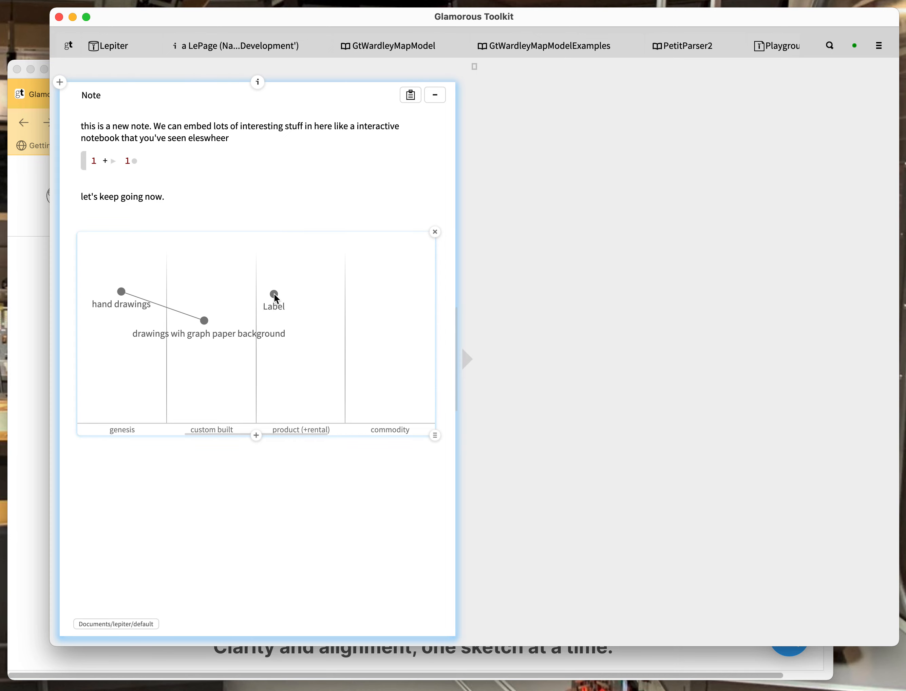
{"action": "double_click", "coordinate": [279, 305]}
{"action": "type", "text": "Excel + Charts"}
{"action": "left_click_drag", "start_coordinate": [275, 296], "coordinate": [296, 268]}
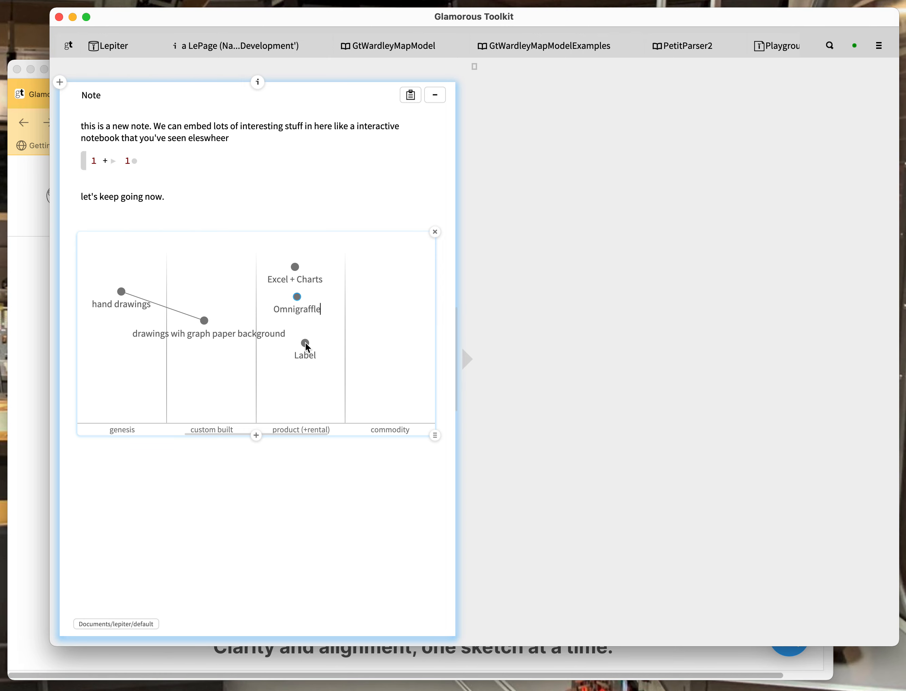
Label another component and link the graph-paper node to Excel + Charts, Omnigraffle and Visio
{"action": "double_click", "coordinate": [307, 354]}
{"action": "left_click_drag", "start_coordinate": [205, 320], "coordinate": [294, 267]}
{"action": "left_click_drag", "start_coordinate": [210, 322], "coordinate": [296, 299]}
{"action": "left_click_drag", "start_coordinate": [202, 322], "coordinate": [305, 343]}
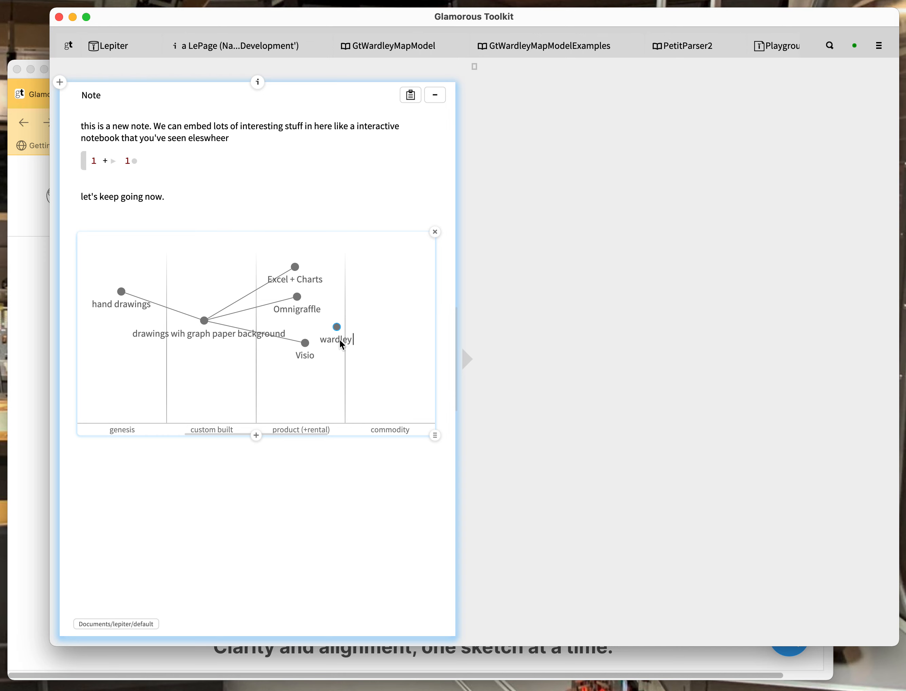
Finish the 'wardley map specific too' component label and shift it to the right
{"action": "type", "text": "specific too"}
{"action": "key", "text": "super+a"}
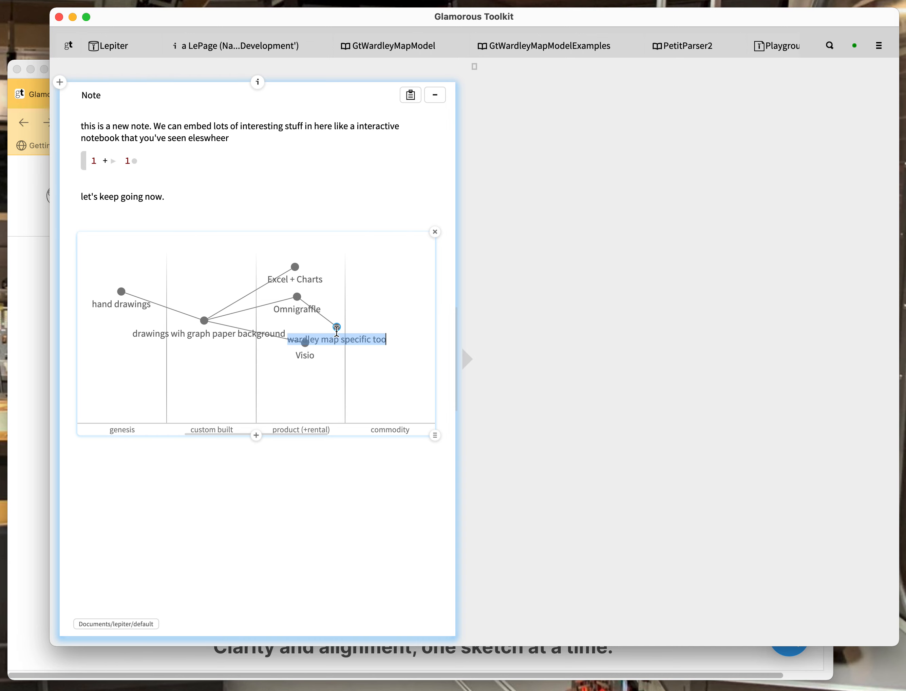
{"action": "left_click", "coordinate": [335, 447]}
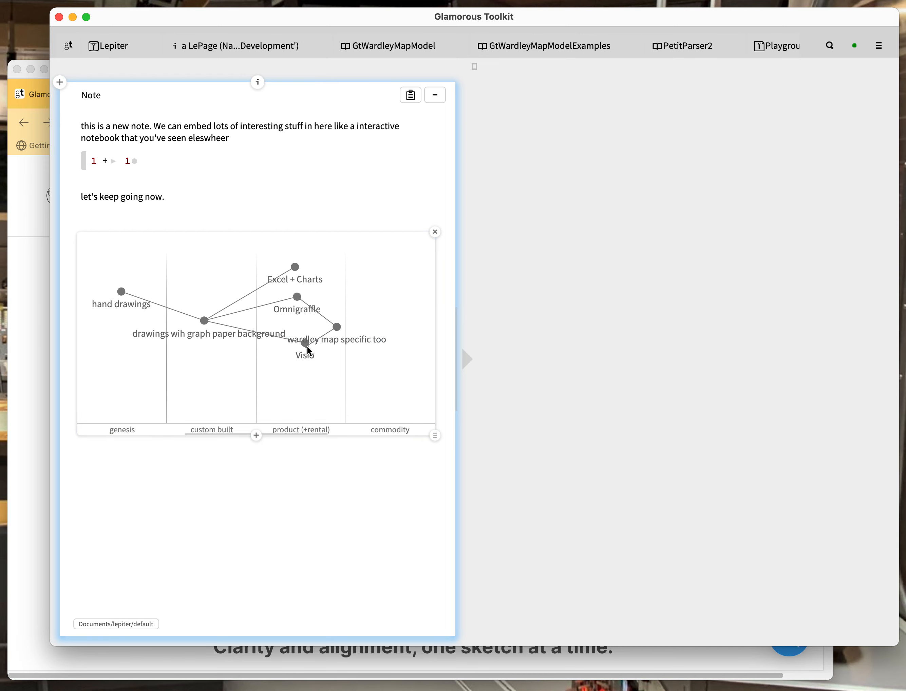
{"action": "left_click_drag", "start_coordinate": [345, 338], "coordinate": [378, 341]}
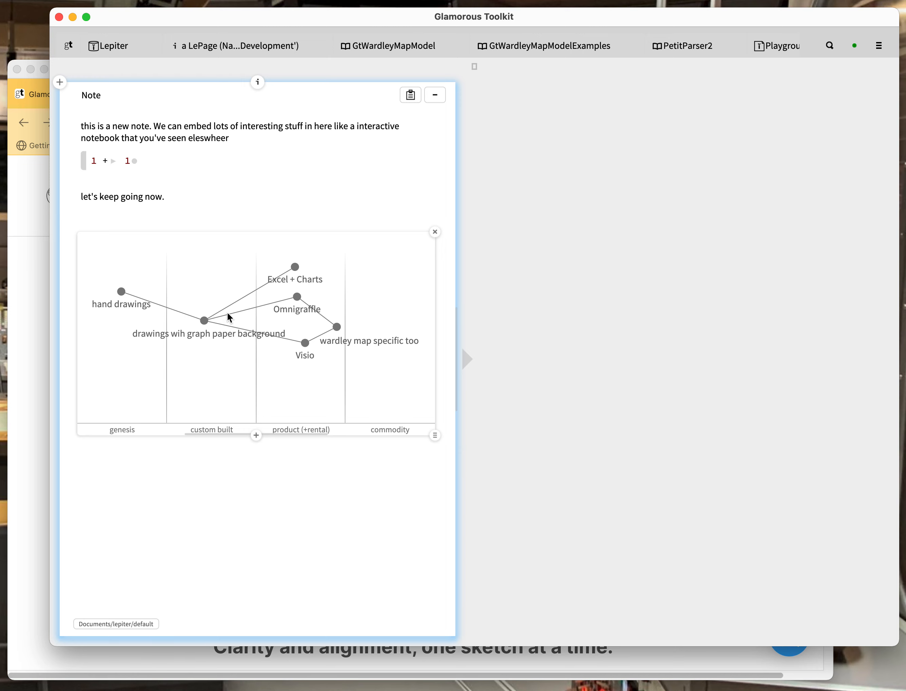
Make the hand drawings link a thicker red arrow pointing to the graph-paper component
{"action": "left_click", "coordinate": [178, 310]}
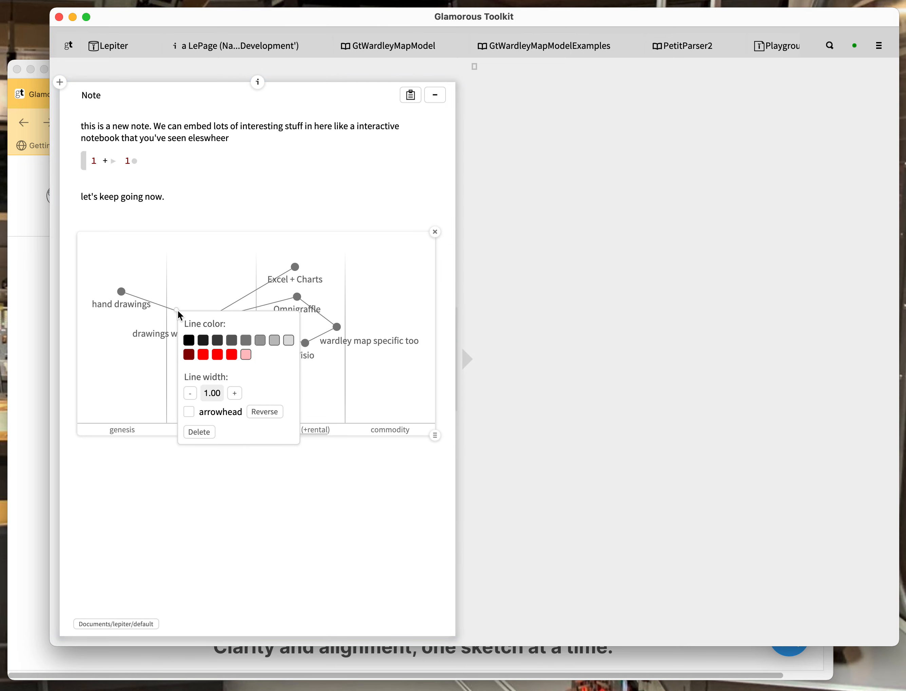
{"action": "left_click", "coordinate": [207, 354]}
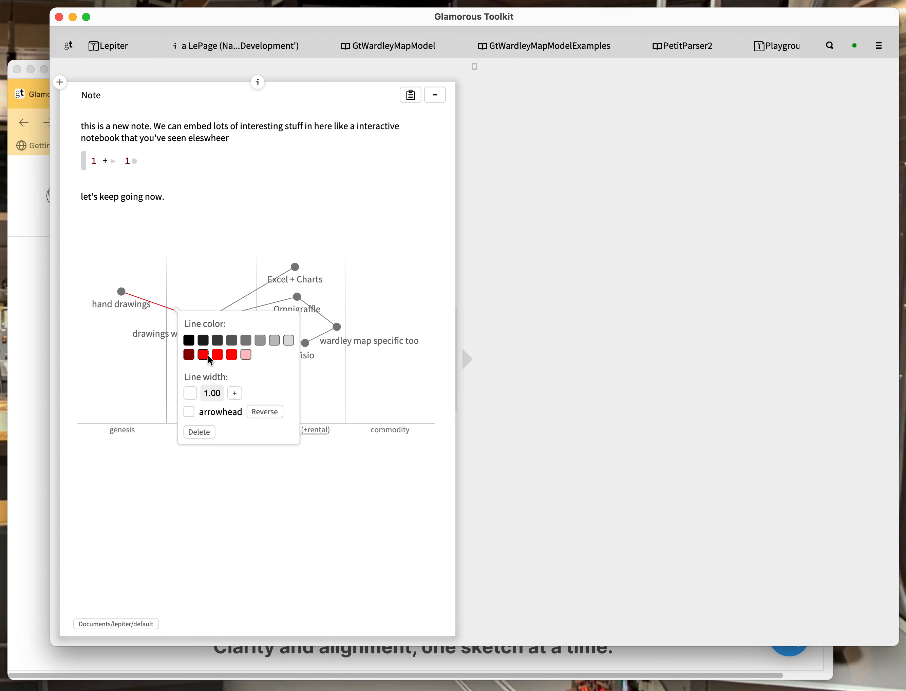
{"action": "left_click", "coordinate": [234, 394]}
{"action": "left_click", "coordinate": [188, 411]}
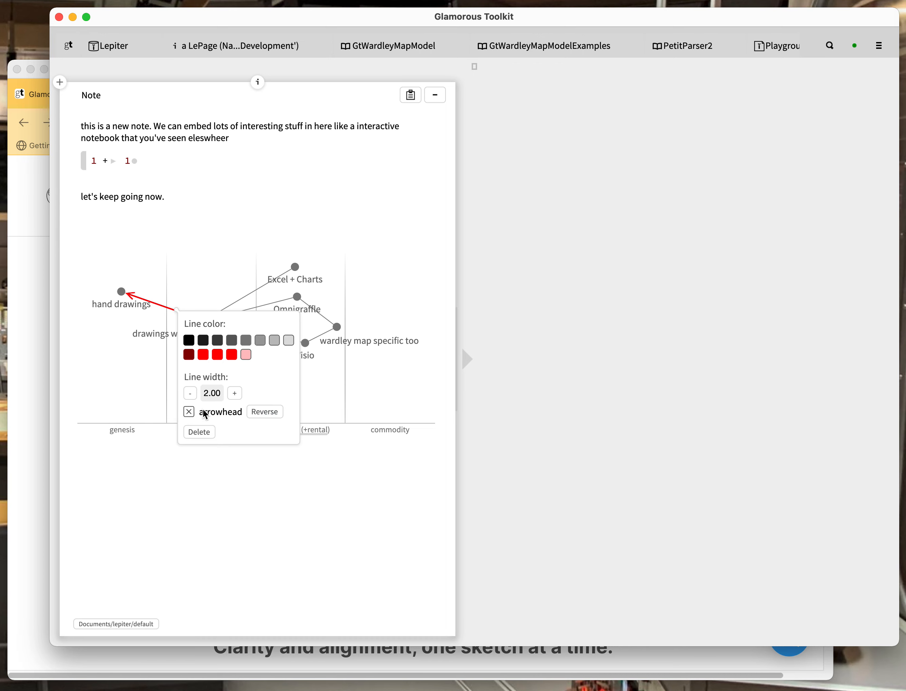
{"action": "left_click", "coordinate": [269, 412]}
{"action": "left_click", "coordinate": [120, 290]}
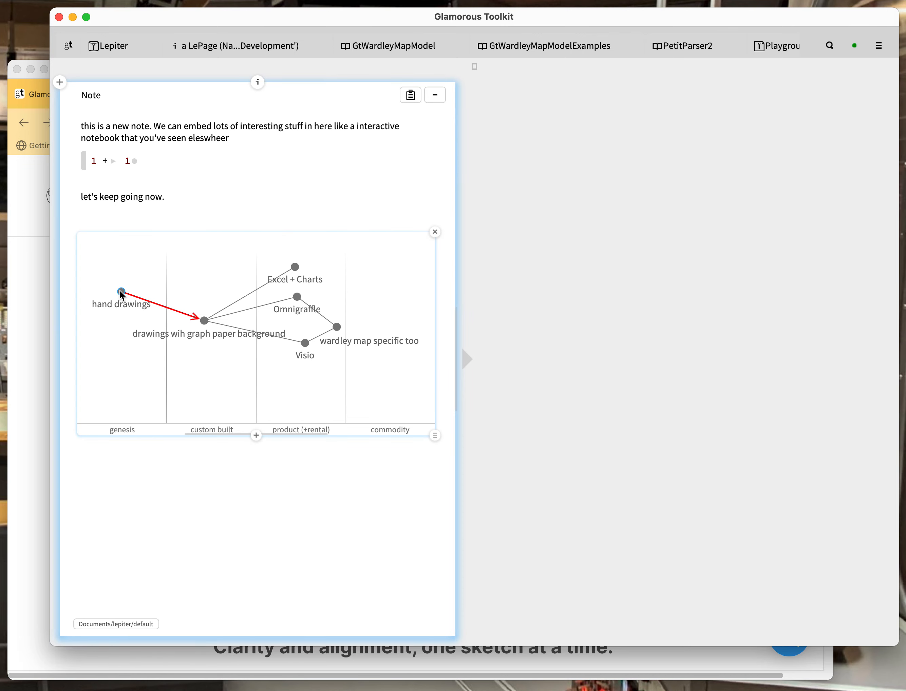
Colour the hand drawings node dark red and enlarge it to size 14
{"action": "left_click", "coordinate": [119, 290]}
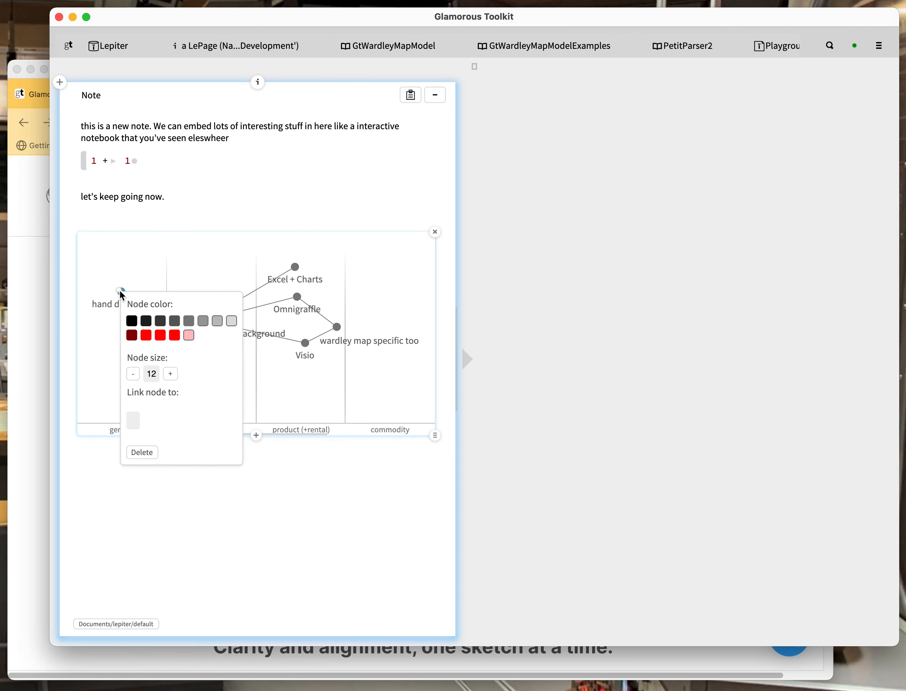
{"action": "left_click", "coordinate": [134, 338]}
{"action": "left_click", "coordinate": [169, 373]}
{"action": "left_click", "coordinate": [169, 374]}
{"action": "left_click", "coordinate": [218, 531]}
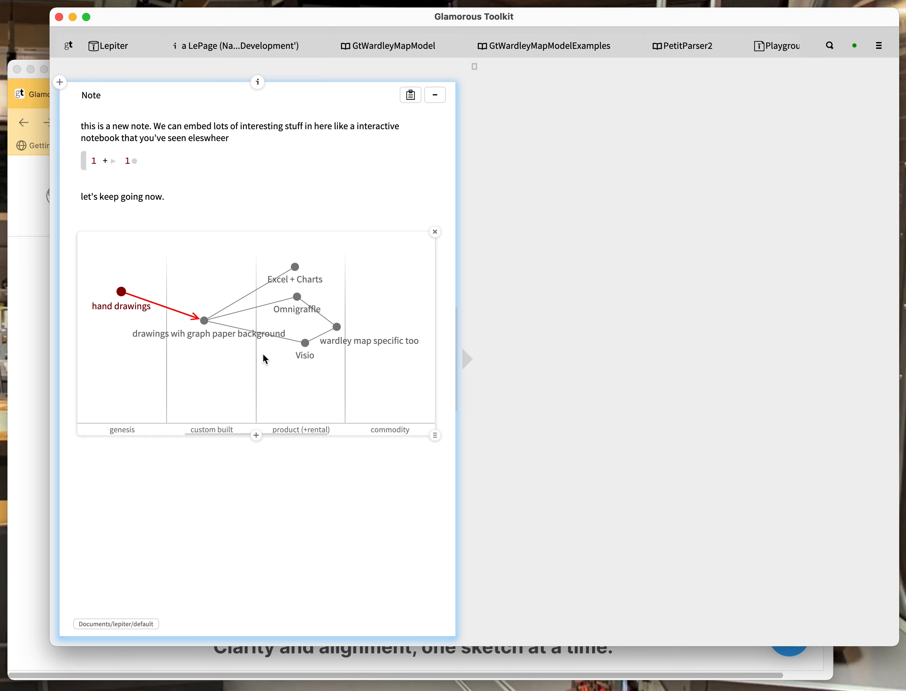
Drag the graph-paper component lower and move Omnigraffle down nearer Visio
{"action": "mouse_move", "coordinate": [207, 321]}
{"action": "left_mouse_down"}
{"action": "mouse_move", "coordinate": [206, 255]}
{"action": "mouse_move", "coordinate": [216, 337]}
{"action": "left_mouse_up"}
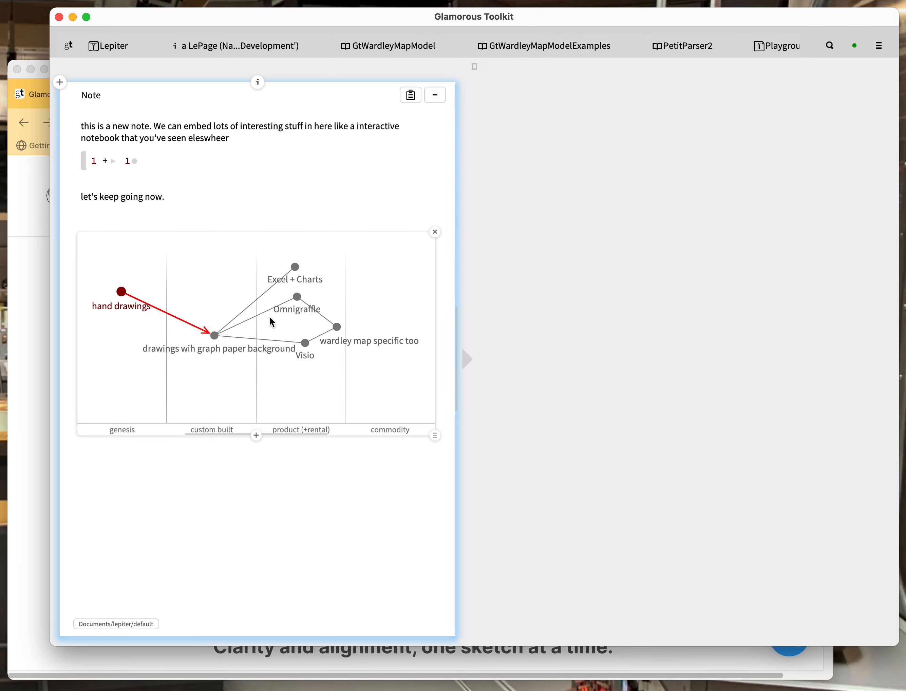
{"action": "left_click_drag", "start_coordinate": [297, 297], "coordinate": [343, 329]}
{"action": "mouse_move", "coordinate": [296, 298]}
{"action": "left_mouse_down"}
{"action": "mouse_move", "coordinate": [300, 359]}
{"action": "mouse_move", "coordinate": [308, 313]}
{"action": "left_mouse_up"}
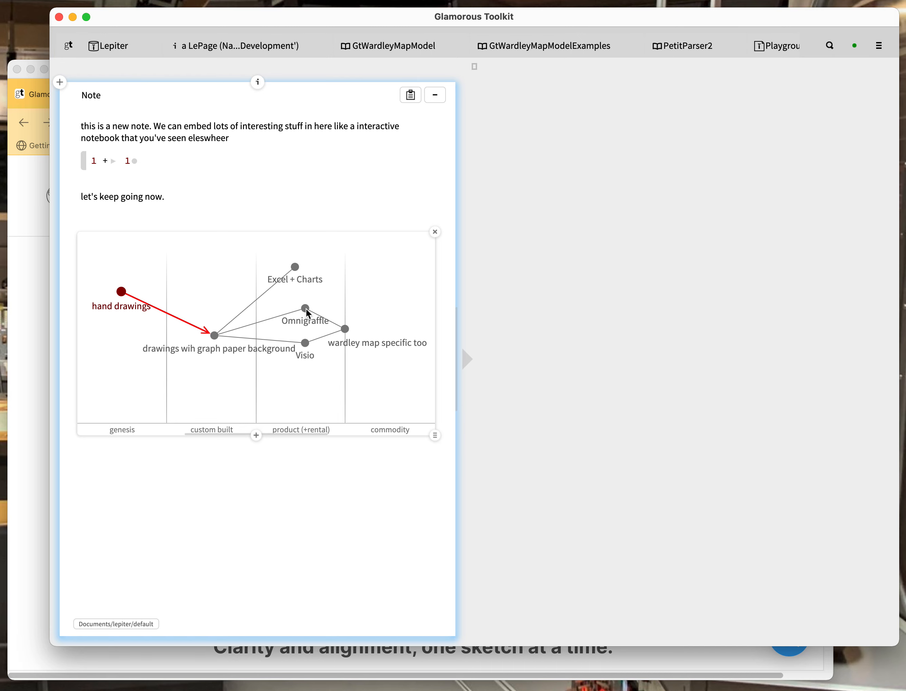